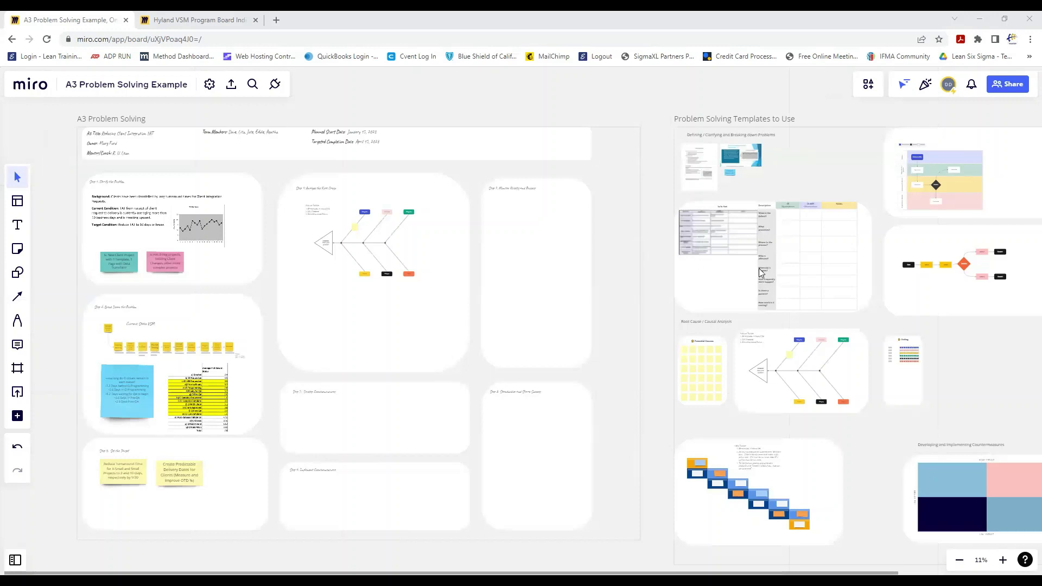
scroll(244, 228, up, 3)
- Pan the board so Step 1 Clarify the Problem and the Step 4 fishbone appear larger
drag(258, 223, 629, 275)
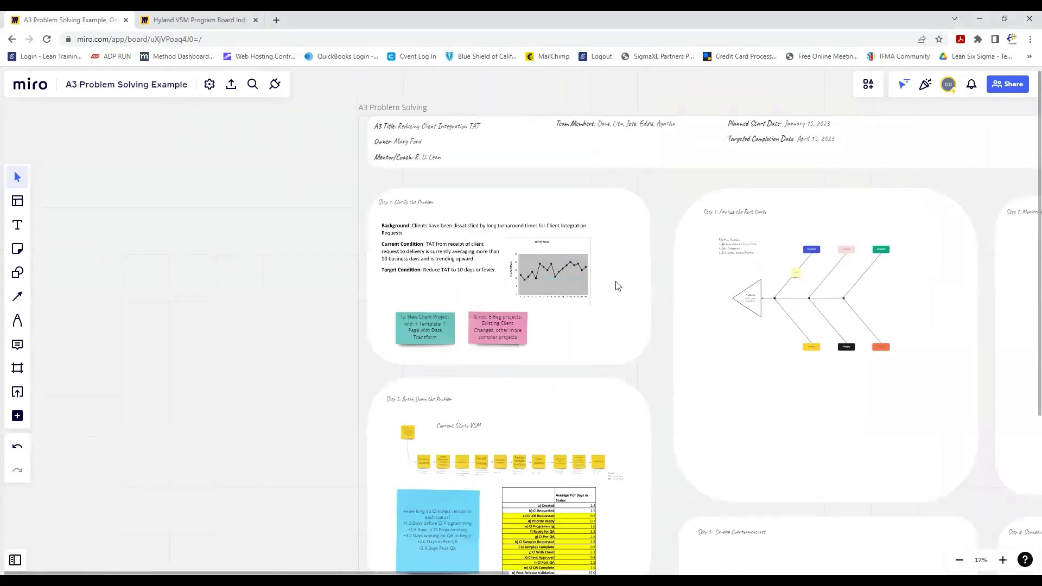
scroll(617, 286, up, 1)
scroll(610, 275, up, 1)
scroll(526, 356, up, 1)
scroll(522, 356, up, 1)
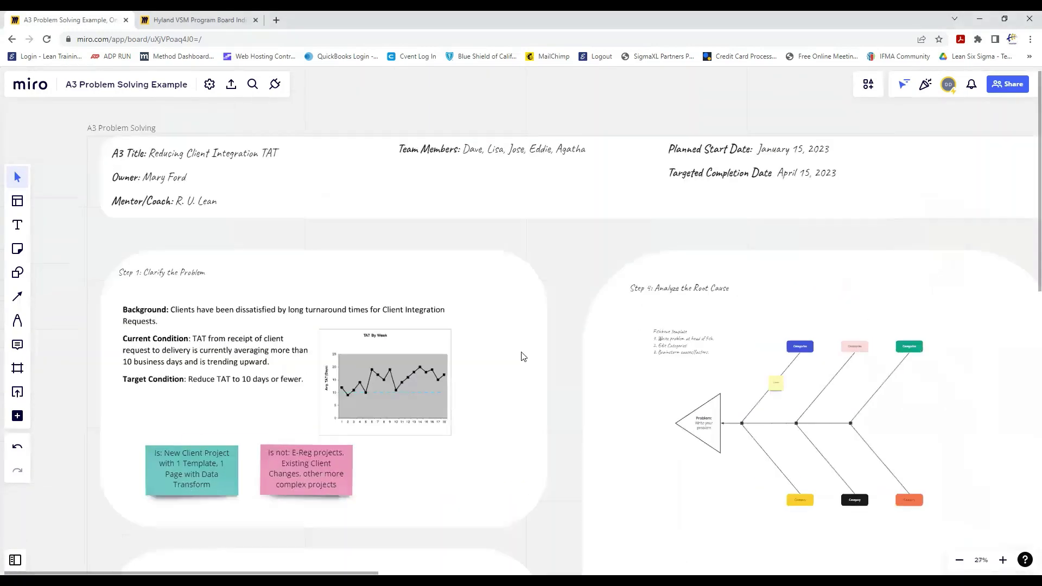
scroll(528, 356, up, 1)
scroll(570, 343, up, 1)
scroll(628, 322, left, 2)
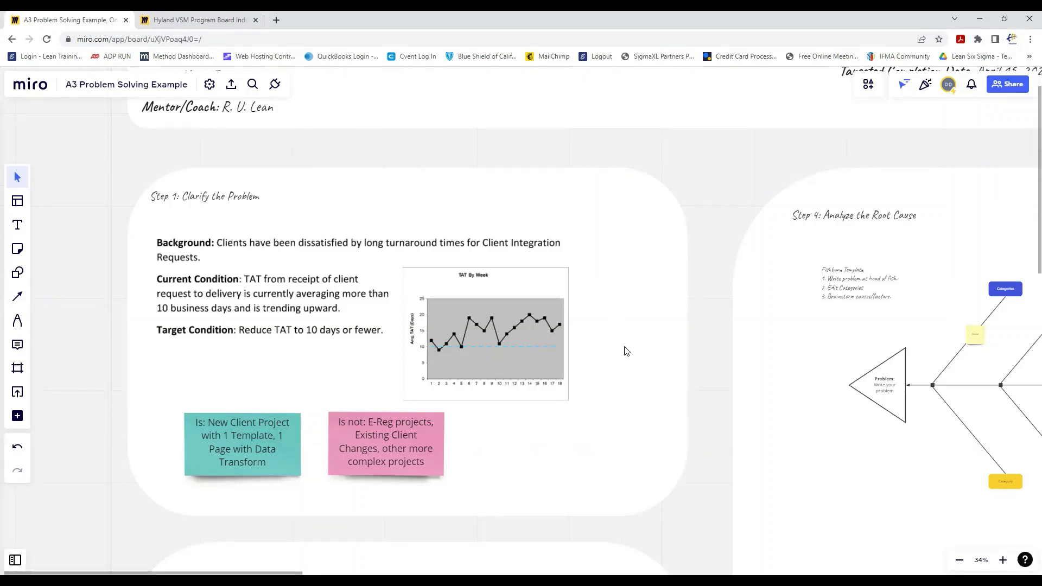
scroll(625, 351, down, 2)
scroll(625, 351, down, 2)
scroll(625, 351, down, 2)
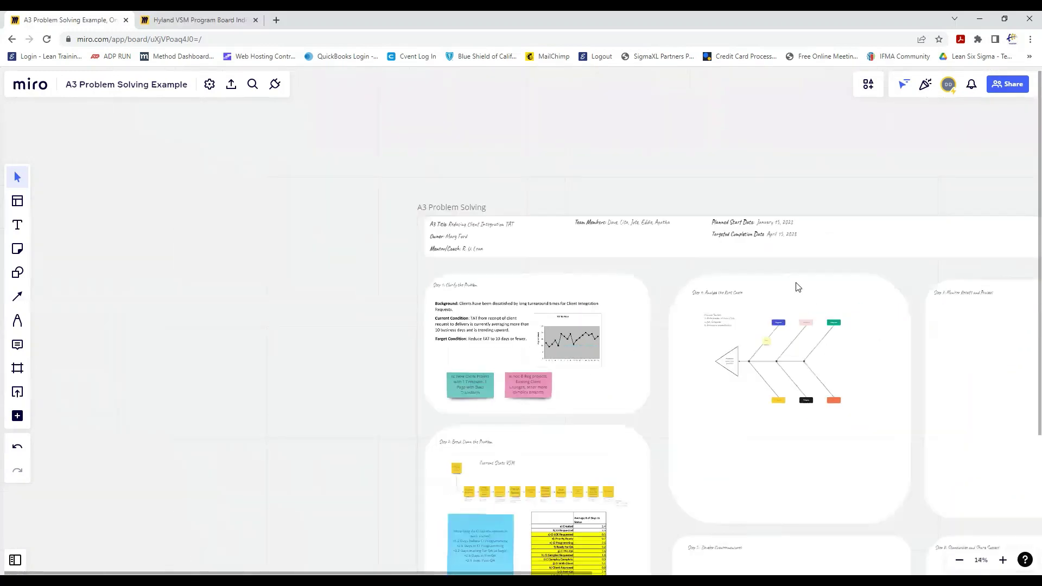
scroll(947, 196, right, 2)
scroll(828, 168, right, 2)
scroll(638, 143, right, 3)
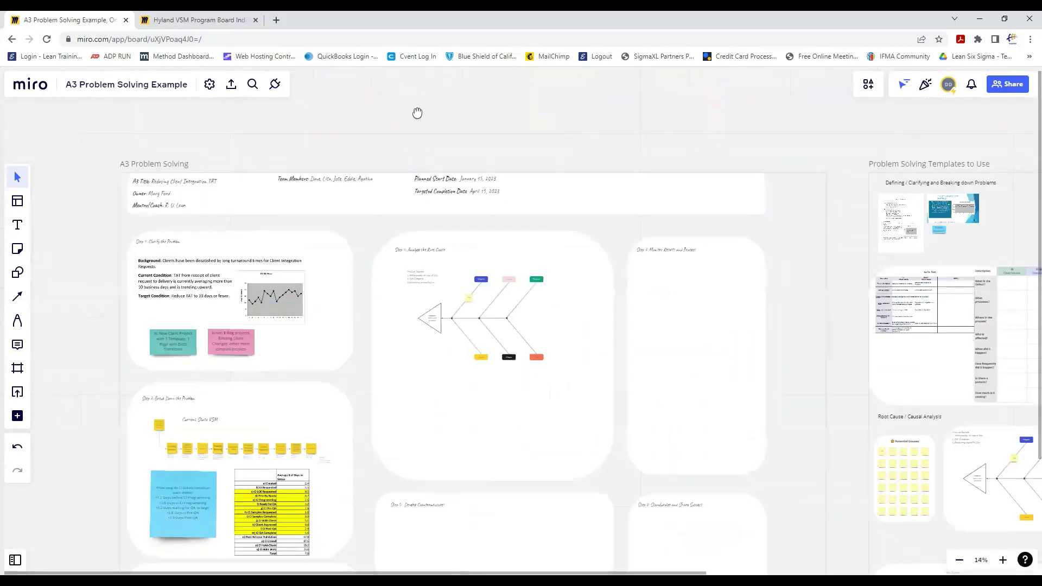
scroll(416, 111, right, 5)
scroll(591, 202, right, 1)
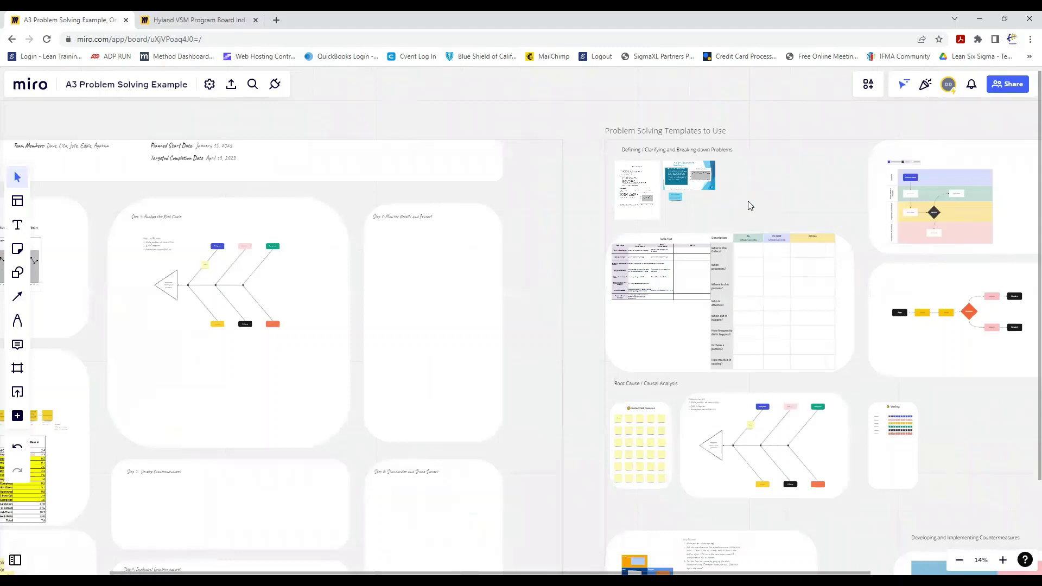
scroll(747, 204, up, 1)
scroll(749, 205, up, 1)
scroll(770, 213, up, 1)
scroll(693, 325, up, 1)
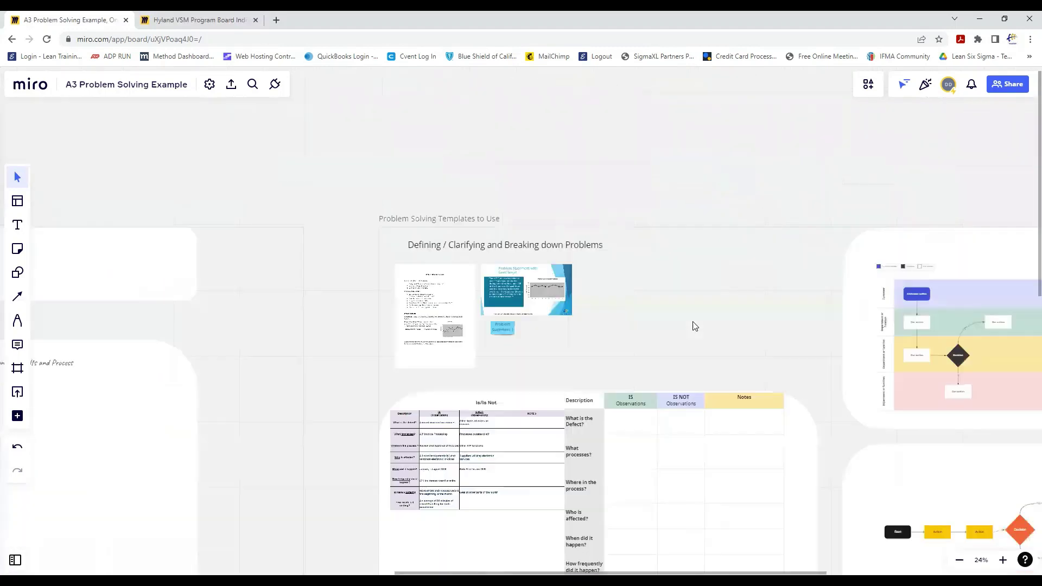
scroll(712, 330, up, 1)
scroll(711, 328, up, 1)
scroll(705, 328, up, 1)
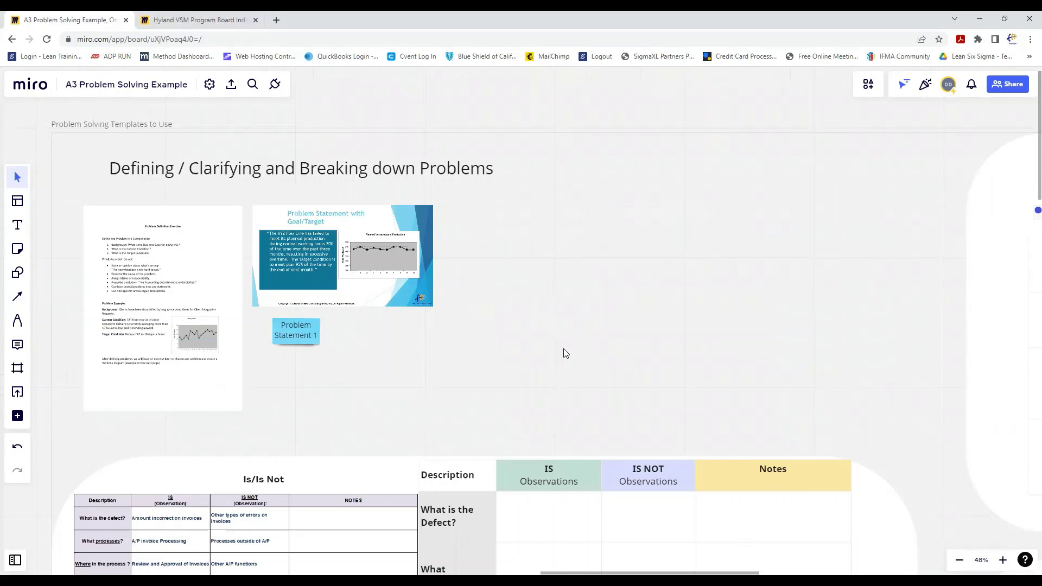
- Place a large light-blue sticky note beside Problem Statement 1
click(16, 248)
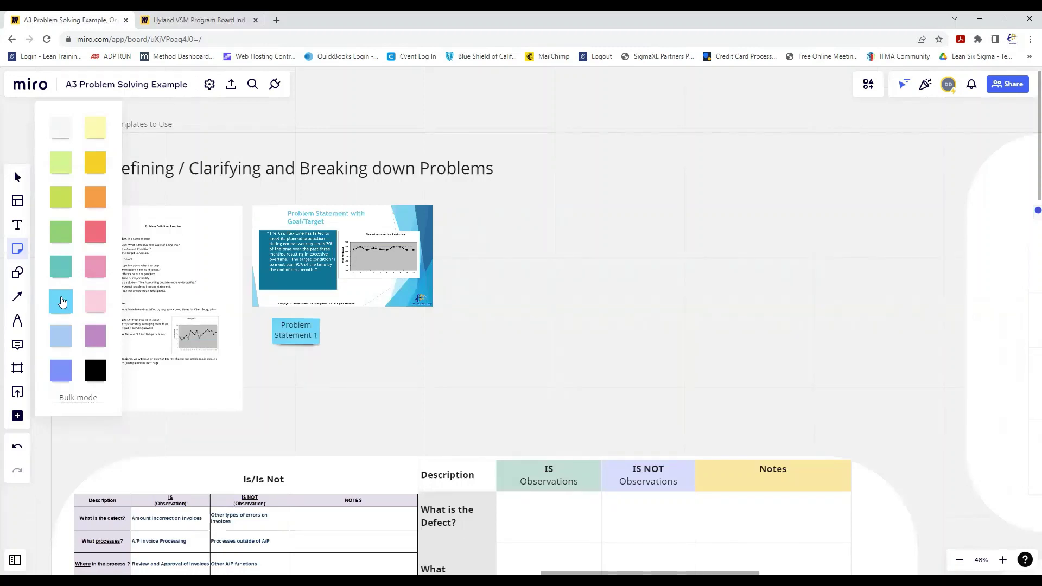
click(61, 305)
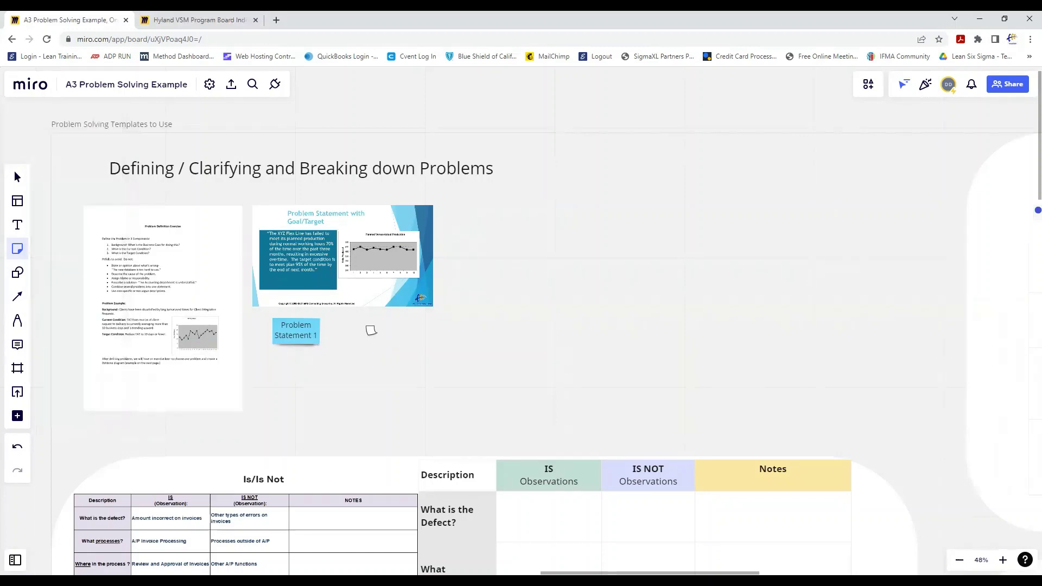
click(377, 333)
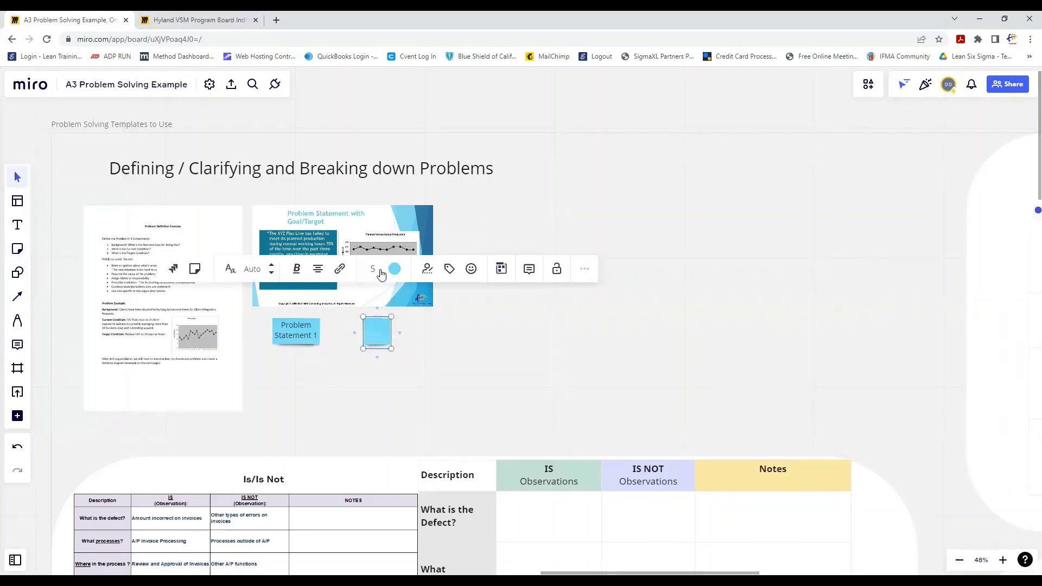
click(373, 268)
click(376, 339)
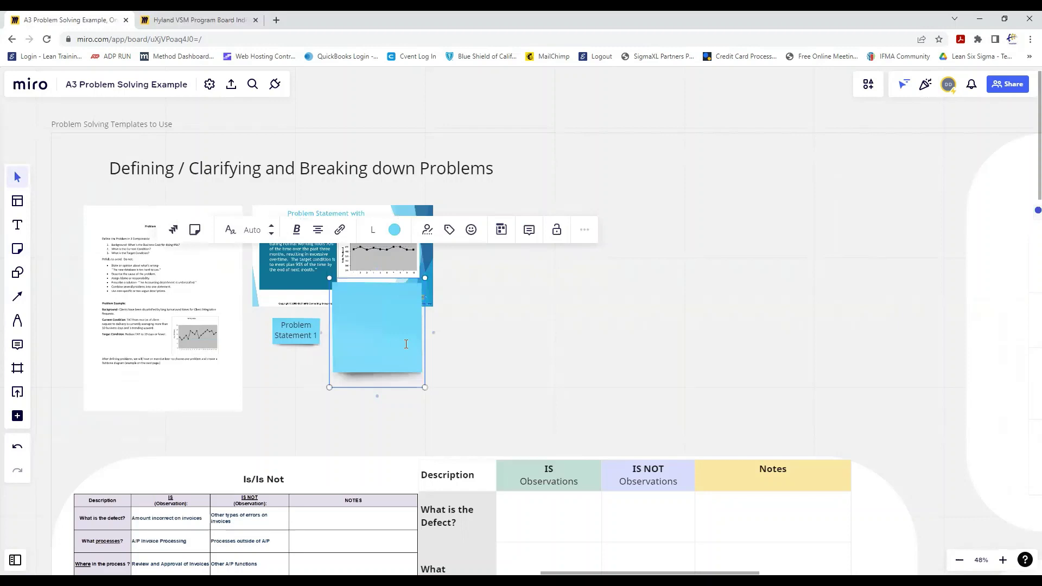
- Move the note right of Problem Statement 1 and enter 'CI TAT exceeds 10 days'
click(465, 356)
drag(391, 344, 403, 352)
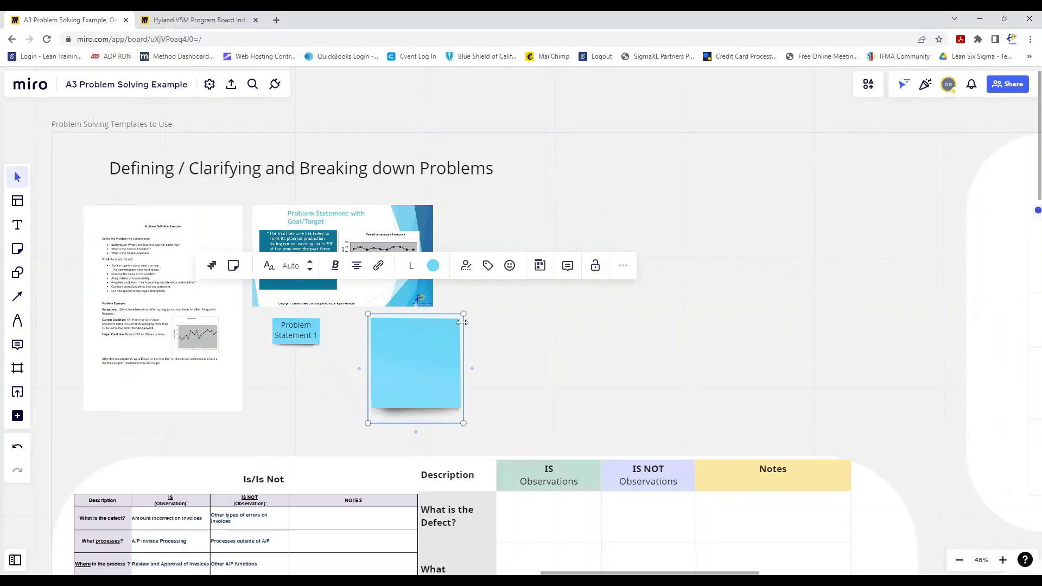
text(C)
text(l)
key(Return)
text(TAT)
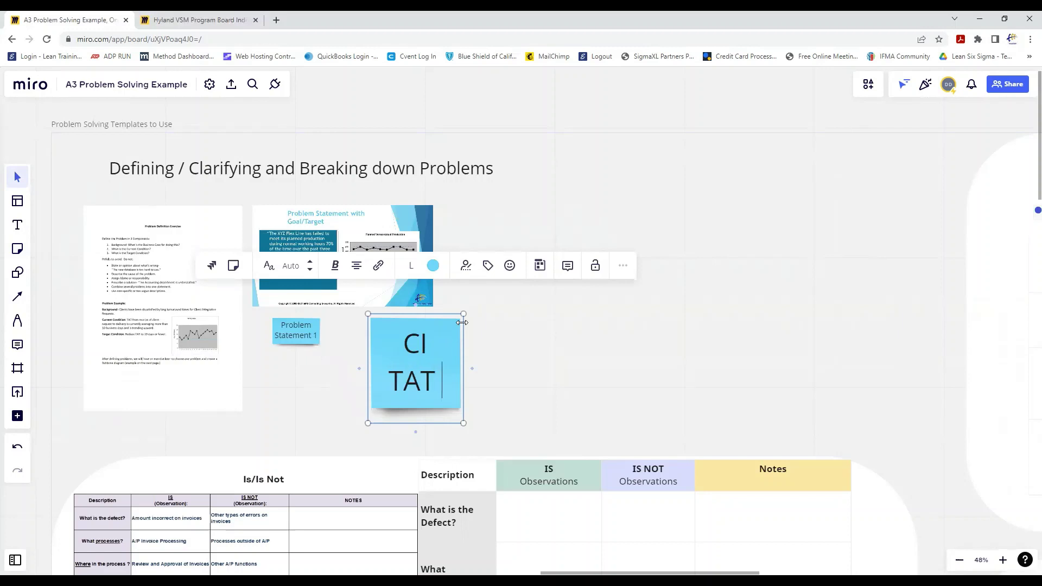
text( exceeds )
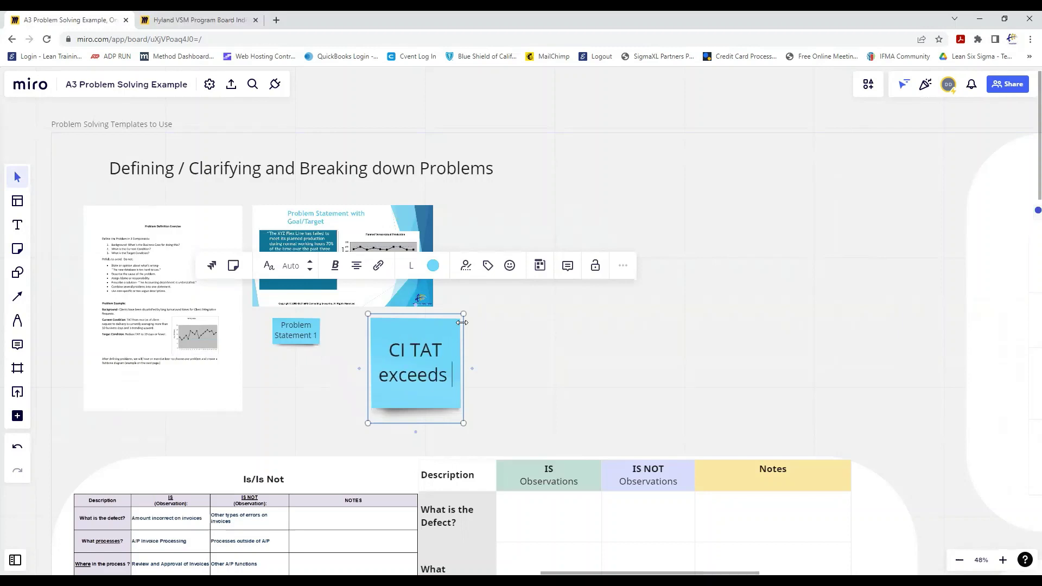
text(10 days)
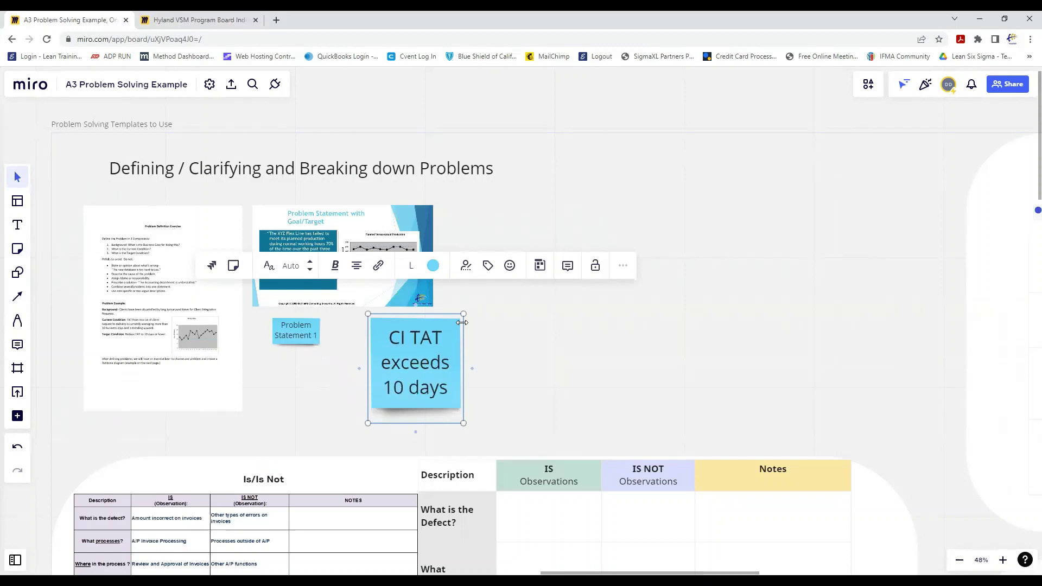
click(517, 397)
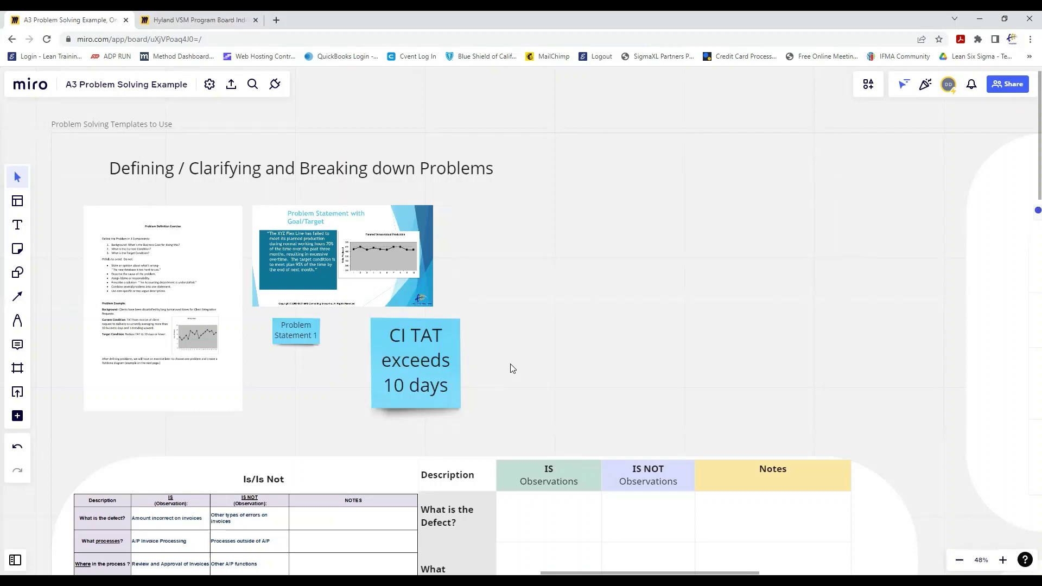
ctrl+scroll(512, 361, down, 2)
- Pan the board left, away from the templates area, back toward the A3 frame
drag(811, 317, 965, 314)
scroll(402, 326, left, 5)
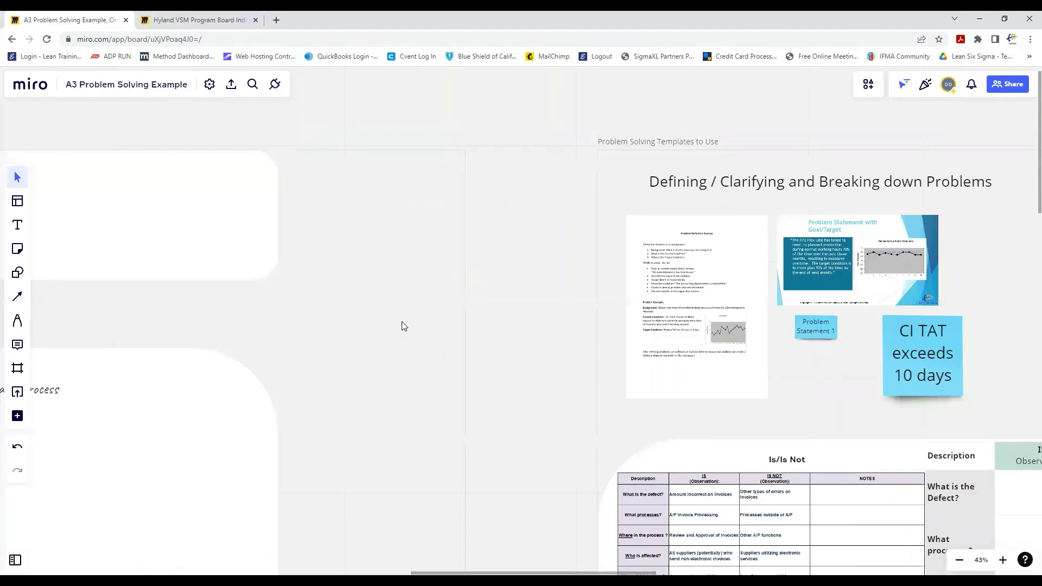
ctrl+scroll(570, 312, down, 3)
scroll(949, 204, down, 5)
scroll(245, 266, left, 1)
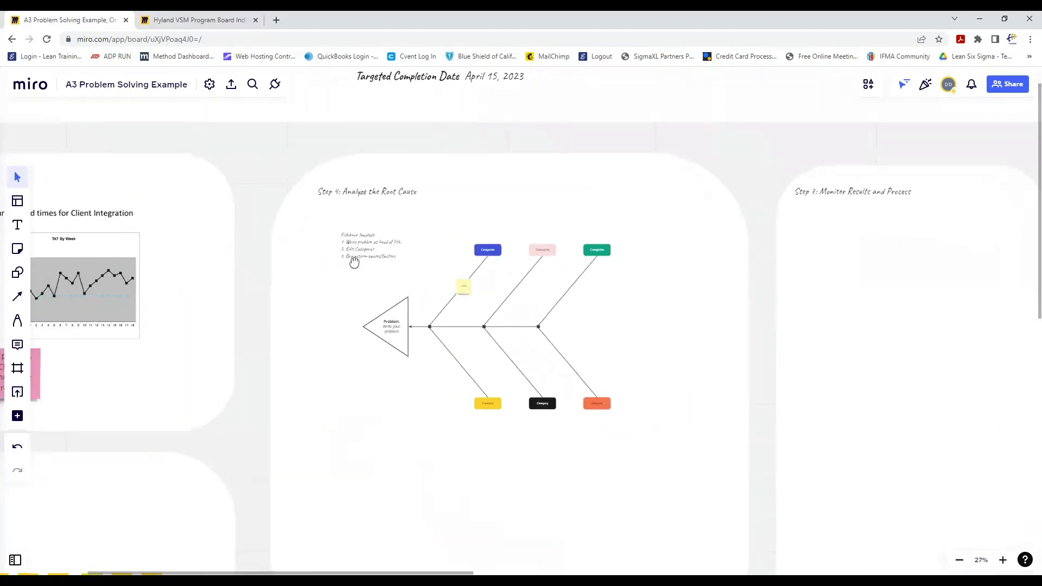
scroll(353, 263, left, 5)
ctrl+scroll(675, 261, up, 2)
ctrl+scroll(565, 277, up, 1)
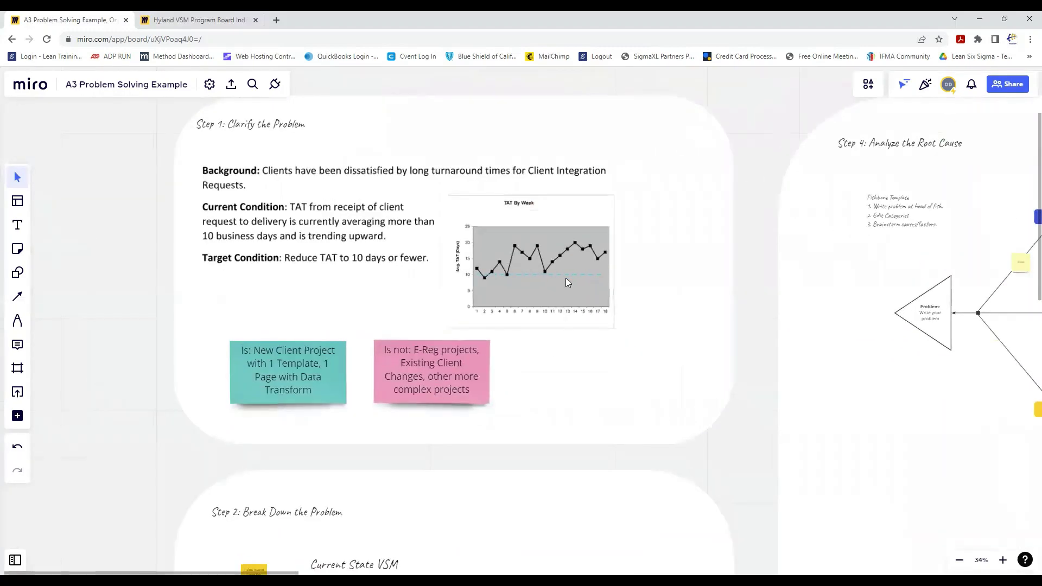